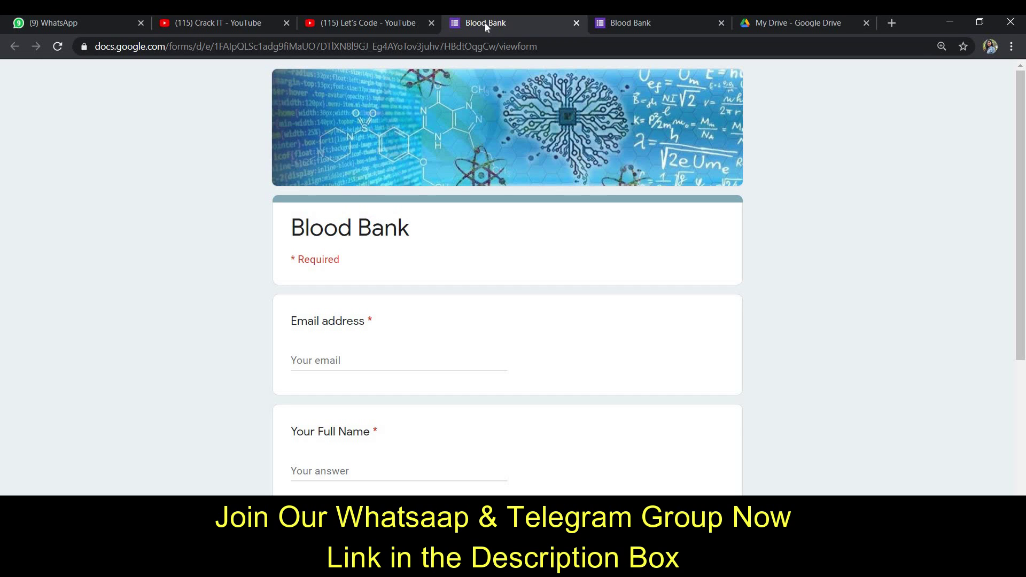
Switch from the Blood Bank form to the My Drive tab in Google Drive.
click(765, 23)
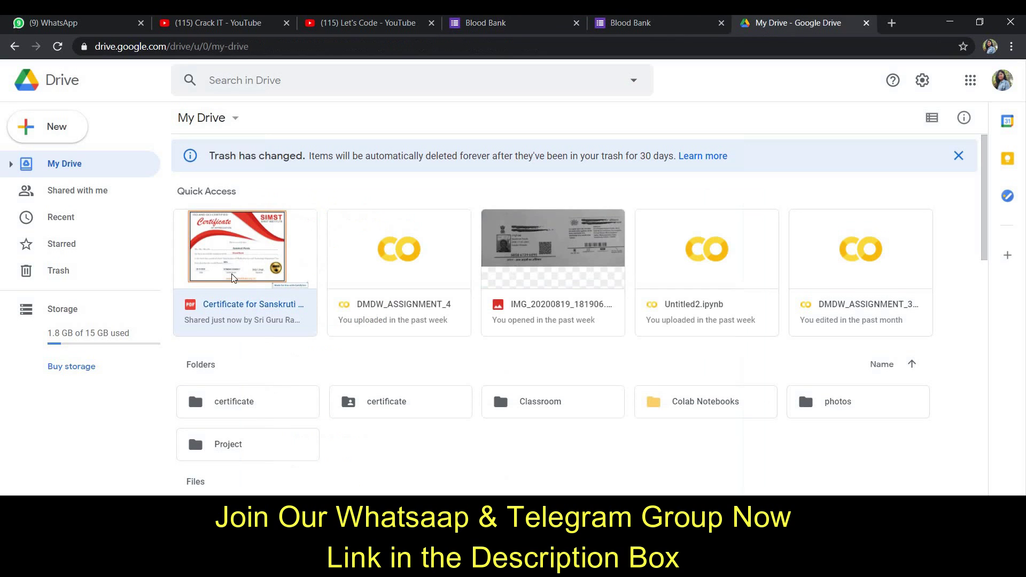
Preview the SIMST Blood Bank certificate PDF from Quick Access.
click(230, 292)
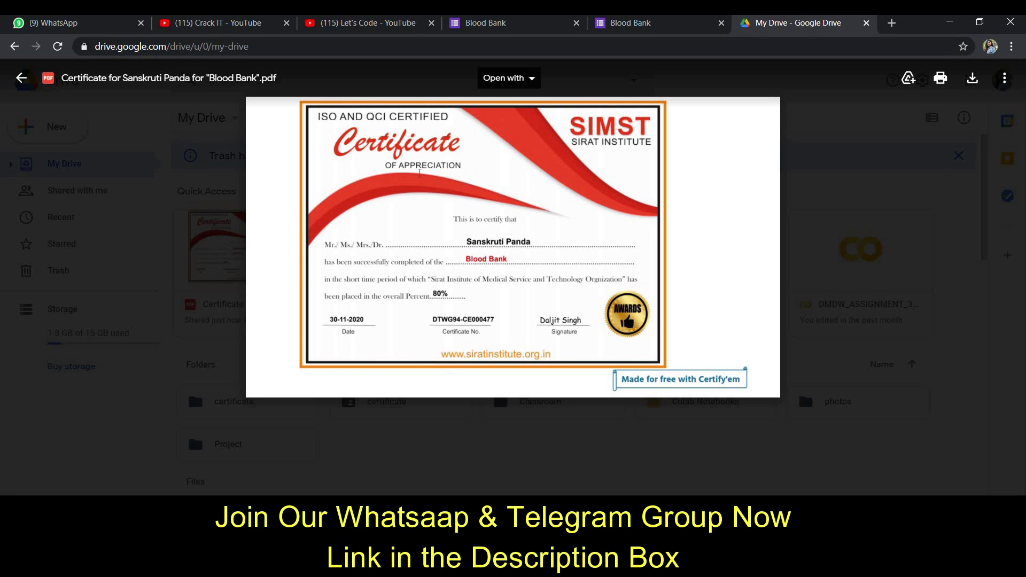
Go to the Let's Code YouTube channel tab.
click(376, 26)
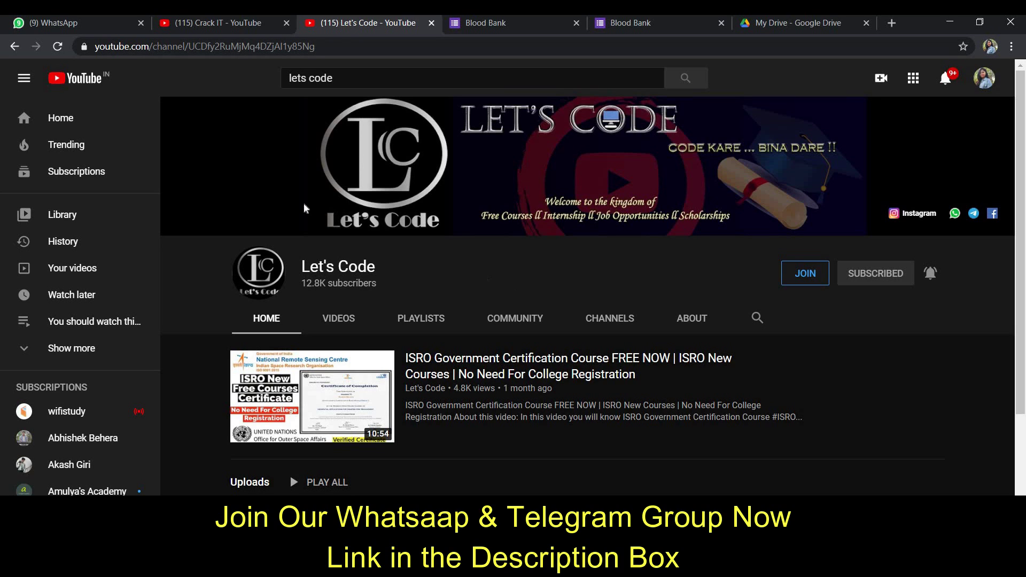
Look over the Crack IT YouTube channel.
click(224, 21)
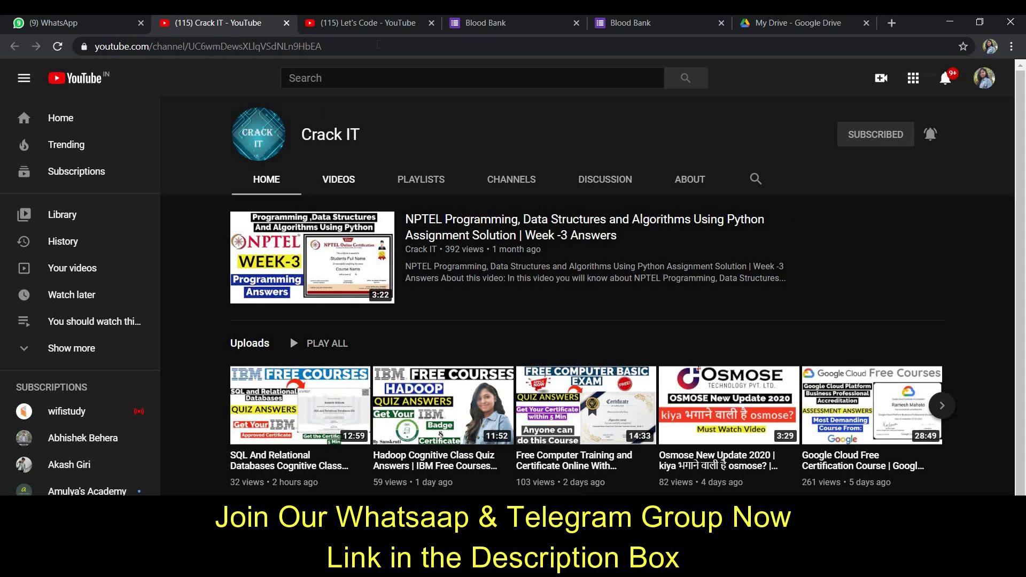
Return to the Blood Bank form's response page.
click(499, 23)
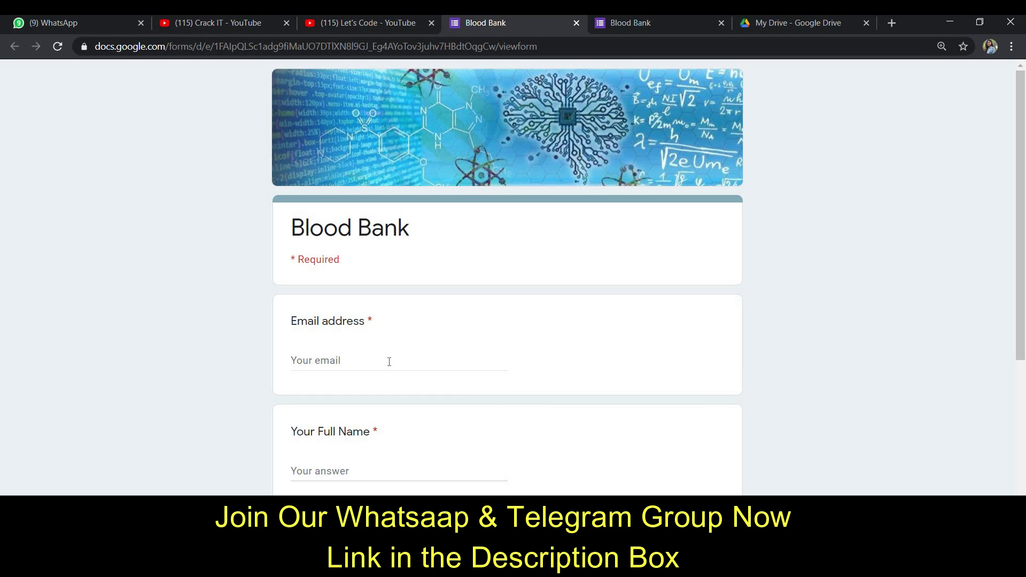
Fill in the email address, full name, institute and address fields.
scroll(386, 348, down, 3)
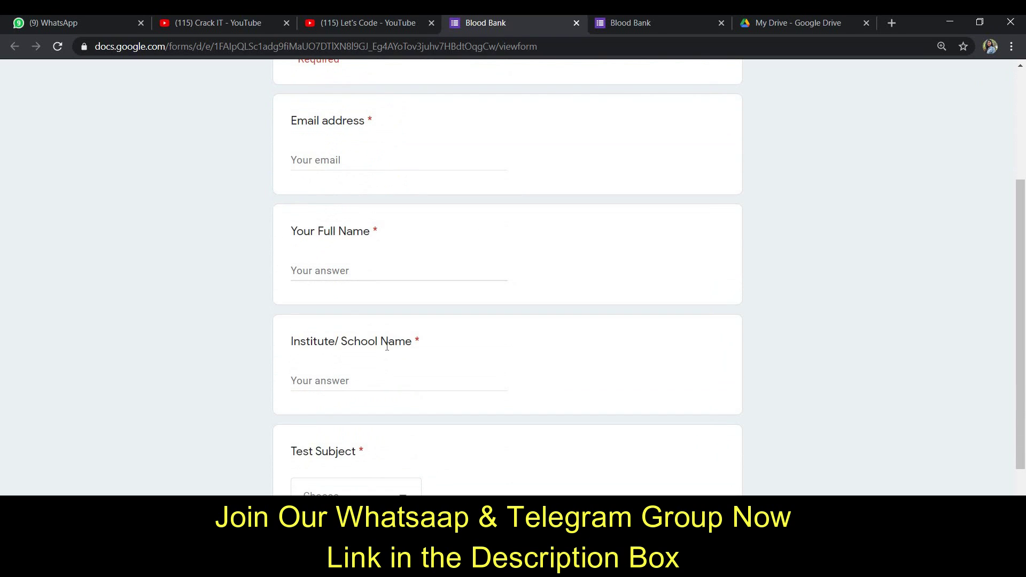
scroll(387, 346, up, 2)
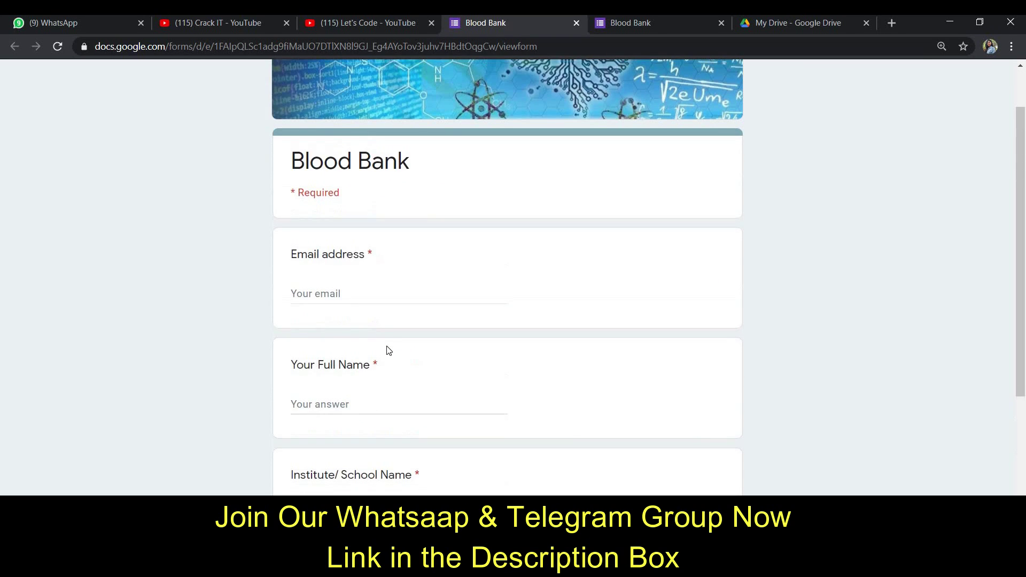
click(364, 295)
scroll(377, 474, down, 3)
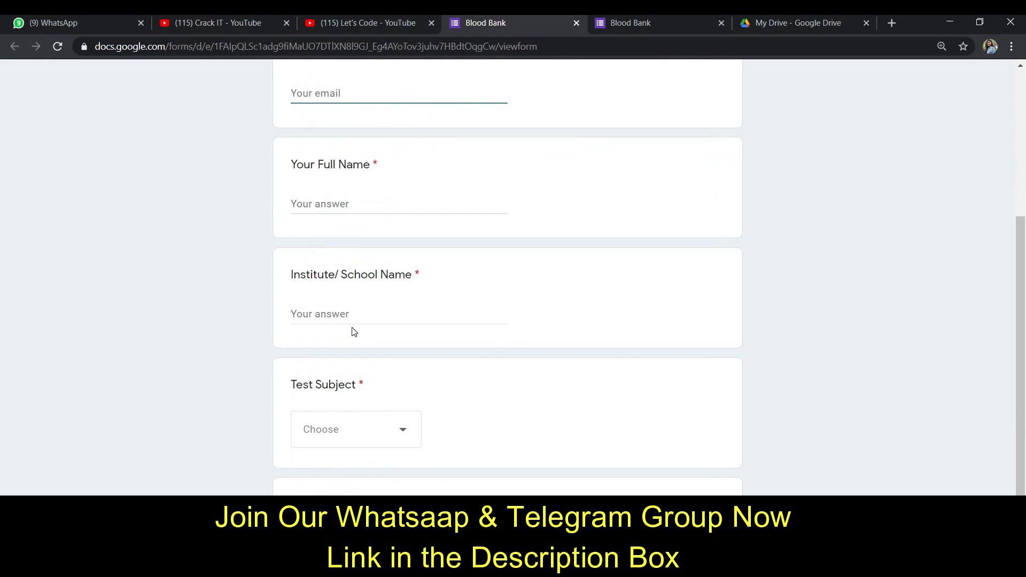
scroll(353, 320, down, 2)
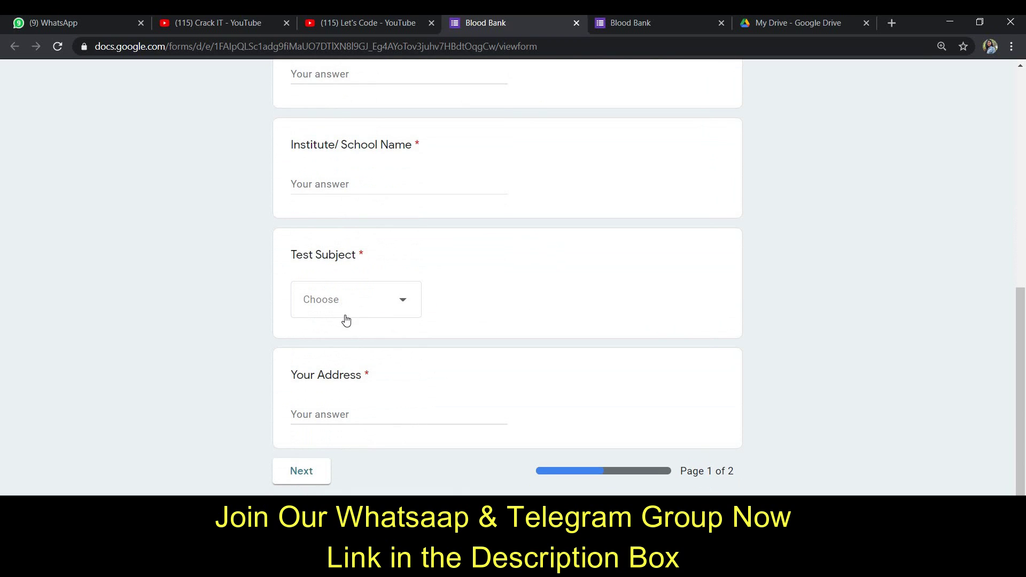
Choose Blood Bank as the Test Subject and continue to the Test Start page.
click(350, 315)
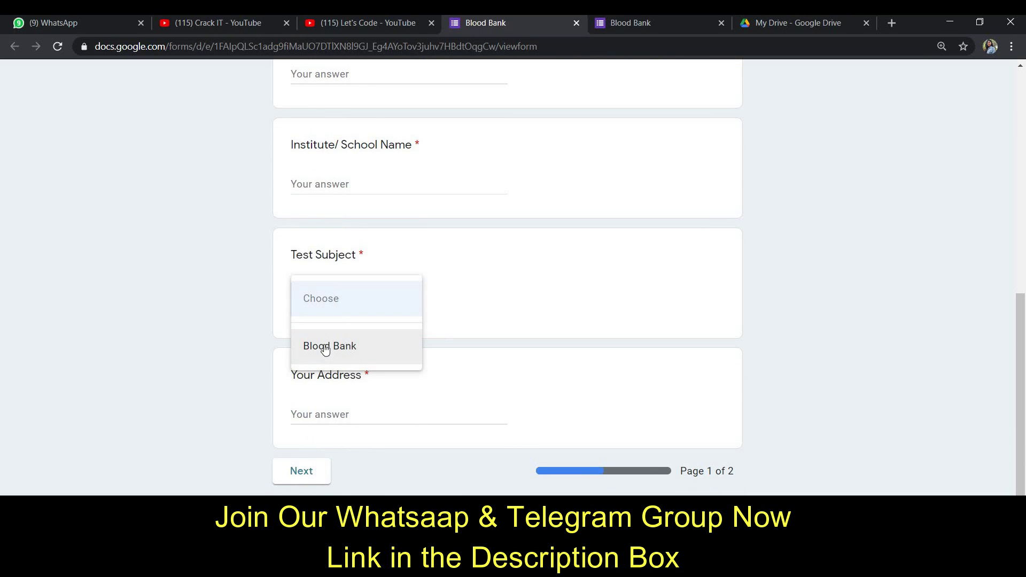
click(331, 347)
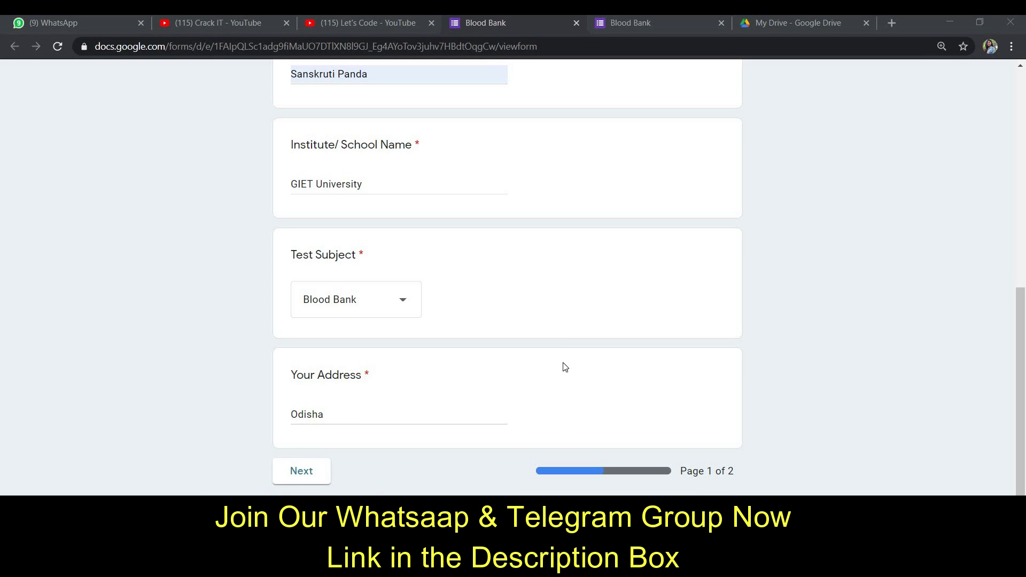
scroll(565, 367, up, 5)
scroll(564, 368, up, 2)
scroll(396, 219, down, 4)
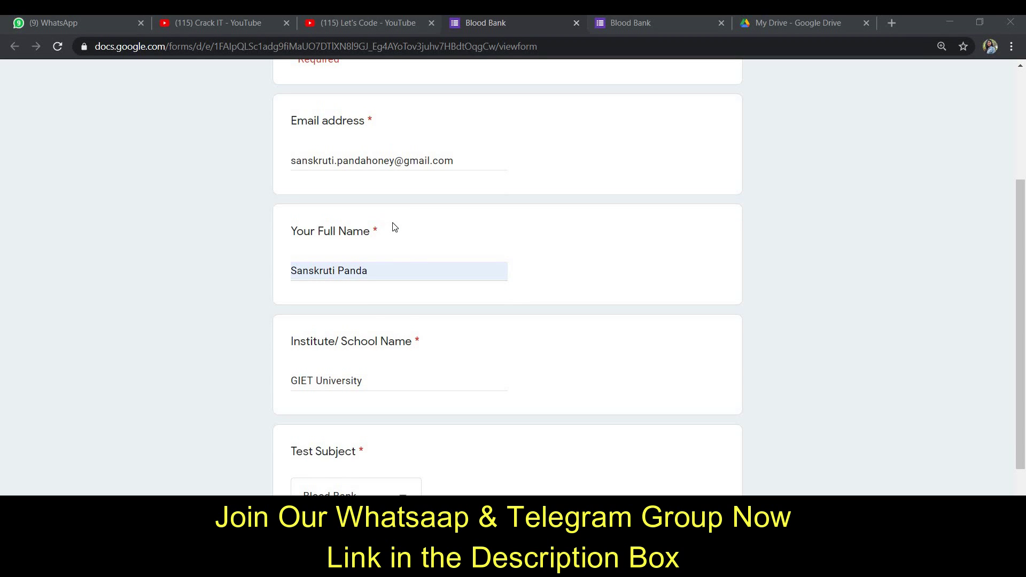
scroll(395, 227, down, 4)
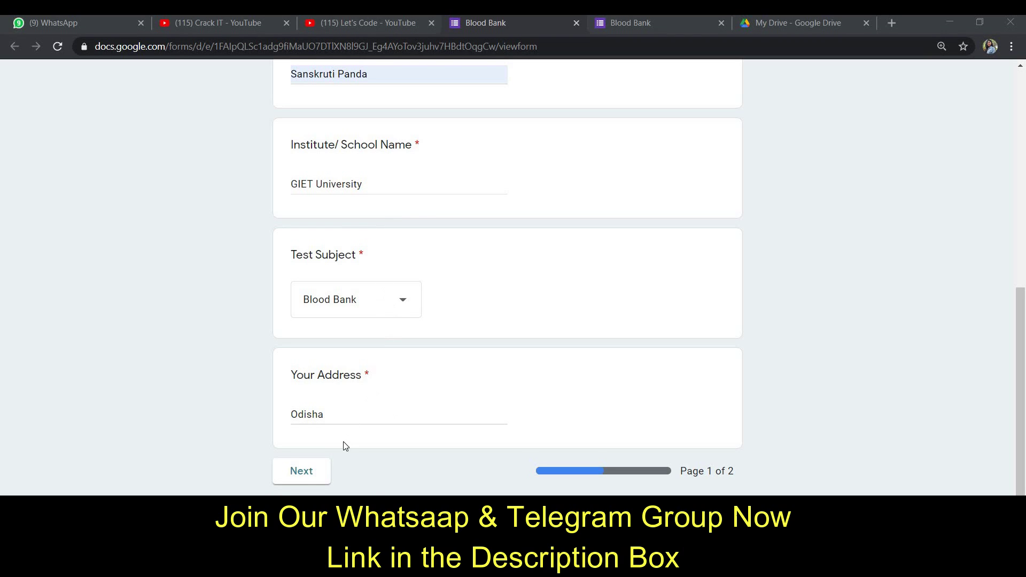
click(306, 475)
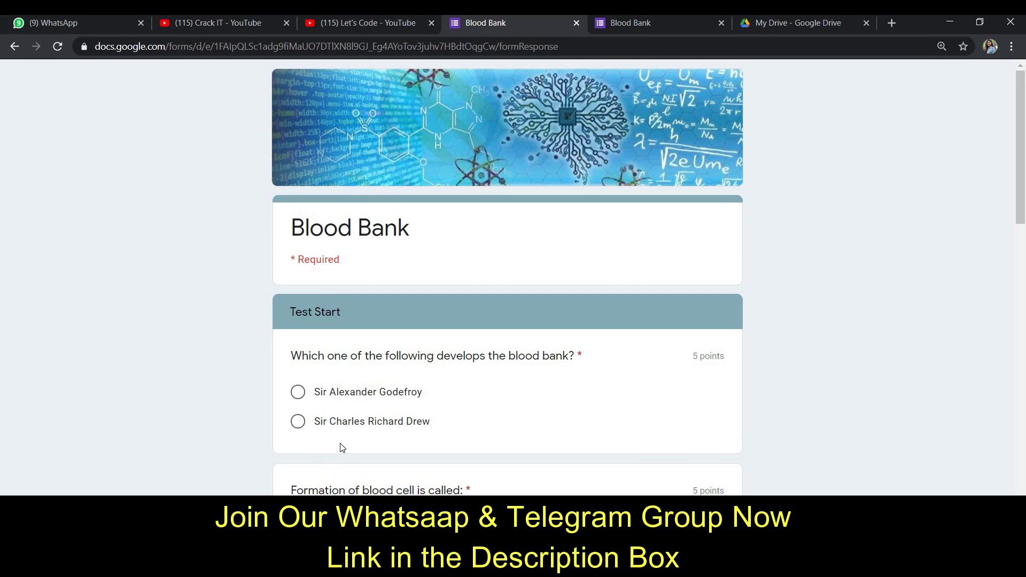
Scroll through the quiz questions to Submit, then view the graded Blood Bank response.
scroll(342, 447, down, 1)
scroll(342, 448, down, 2)
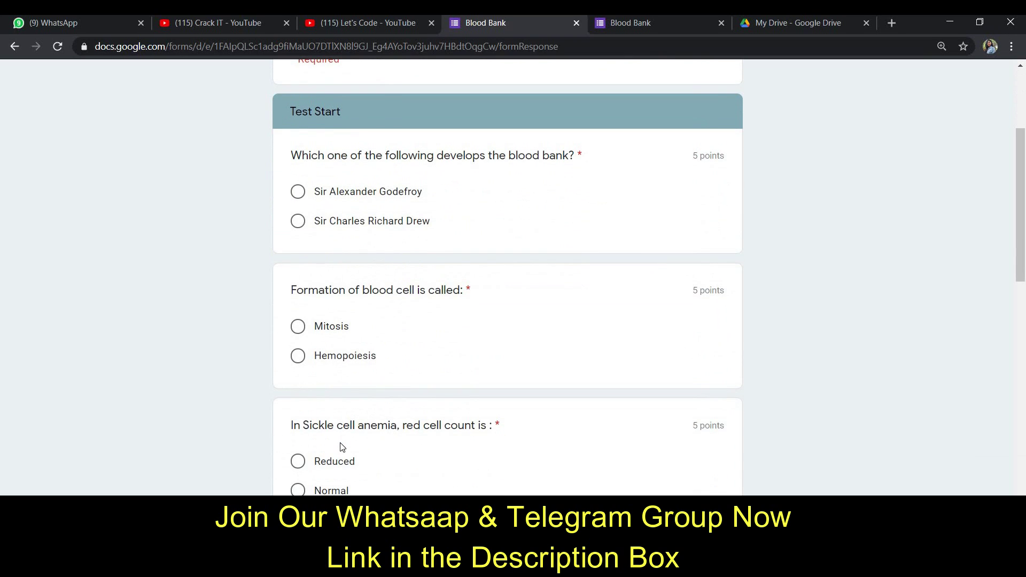
scroll(342, 448, down, 4)
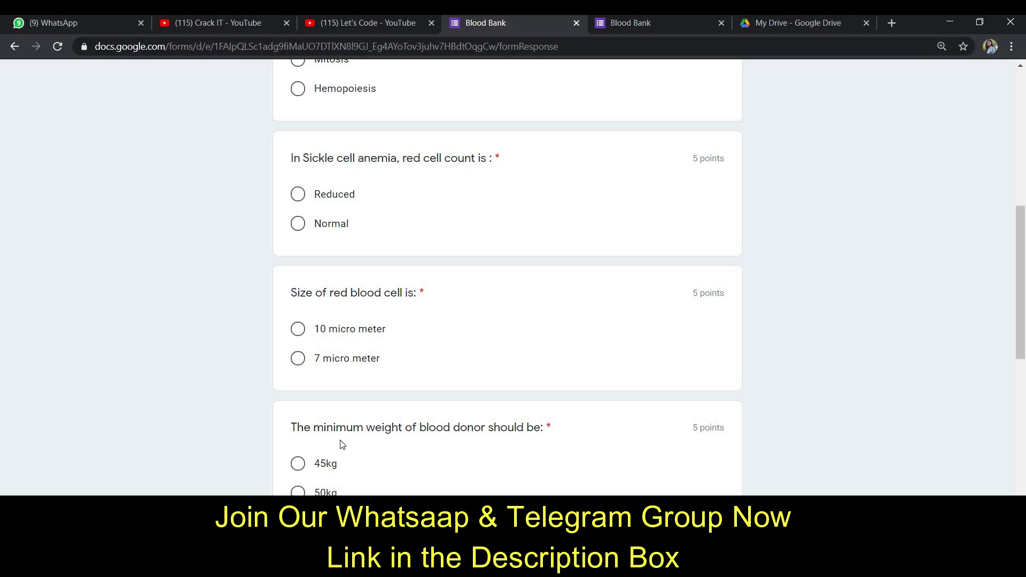
scroll(353, 444, down, 3)
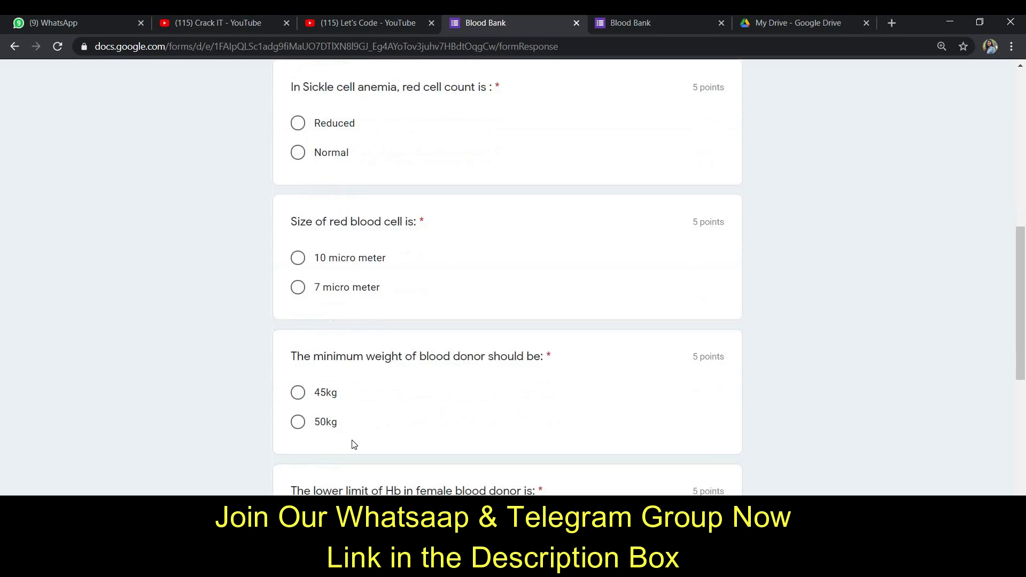
scroll(353, 445, down, 8)
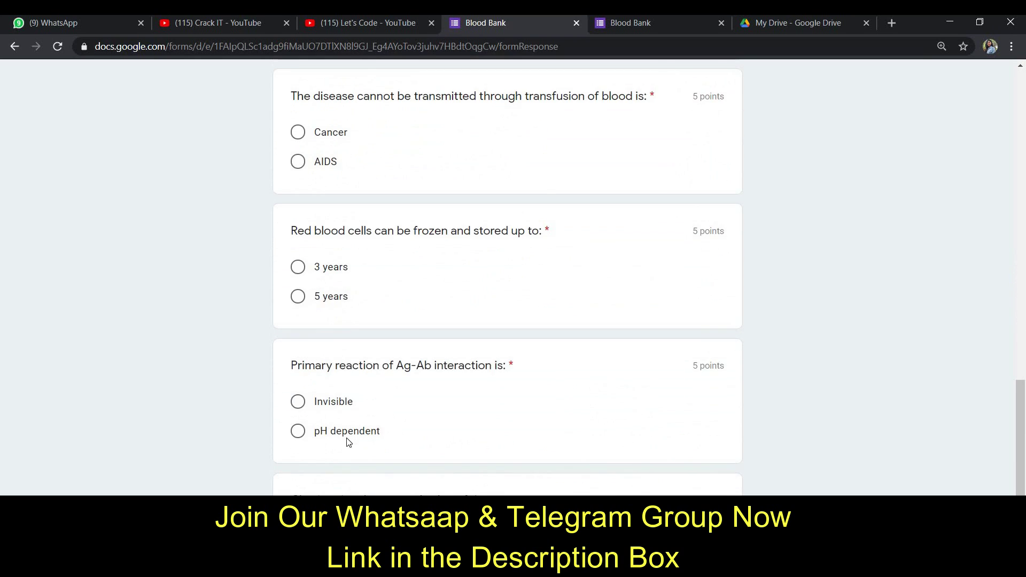
click(618, 23)
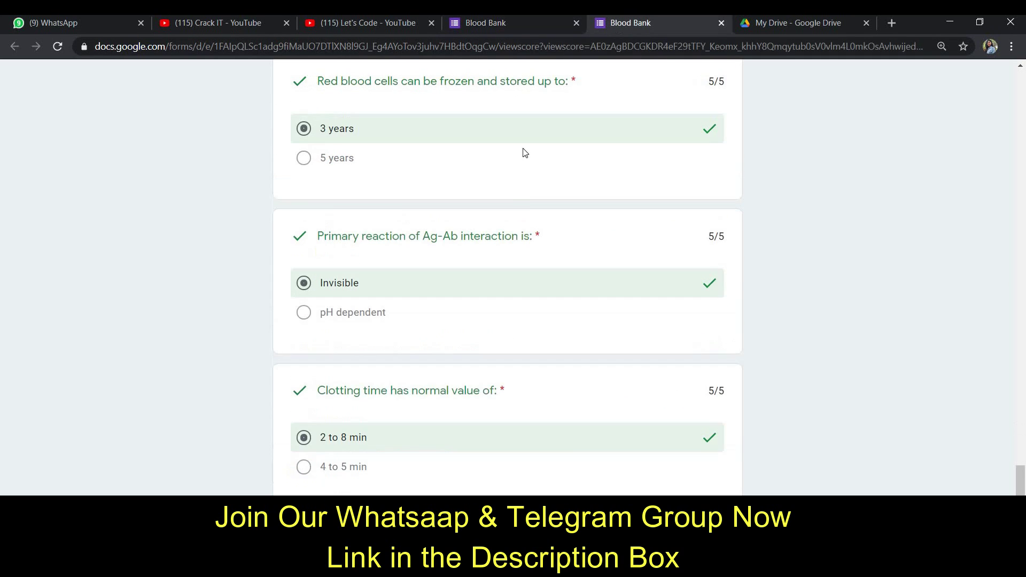
scroll(525, 197, up, 10)
scroll(528, 201, up, 10)
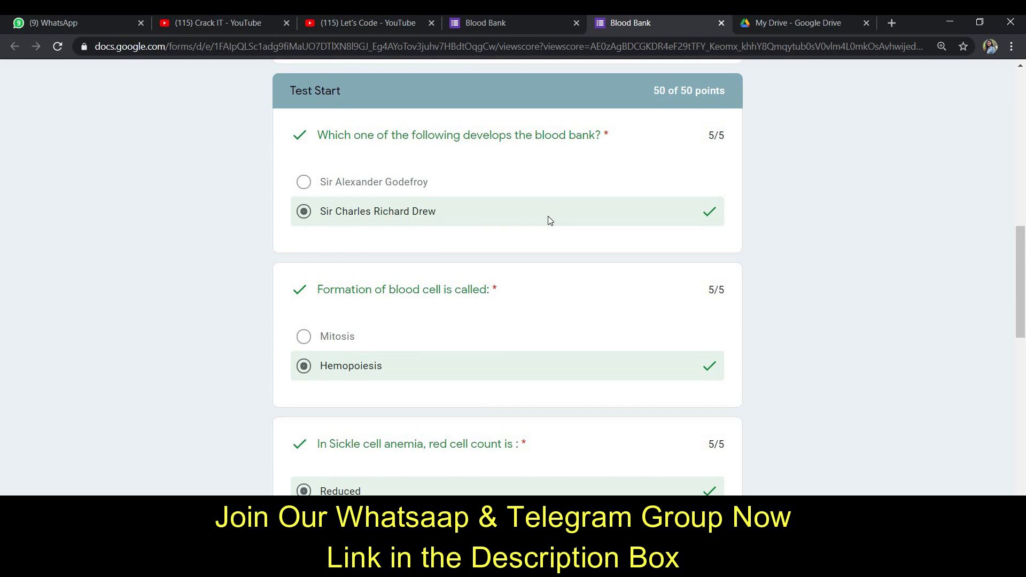
scroll(550, 221, down, 20)
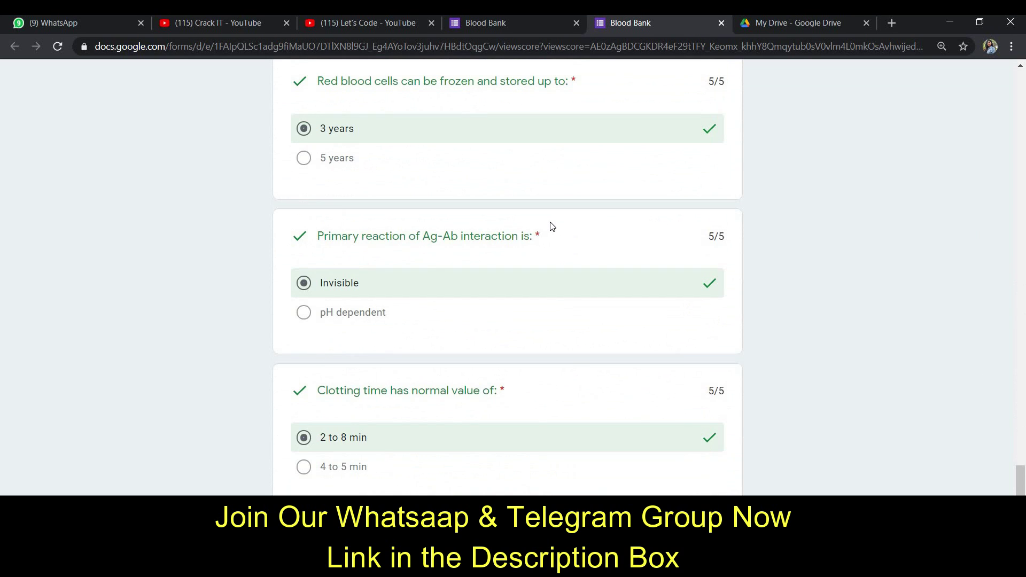
scroll(552, 226, up, 20)
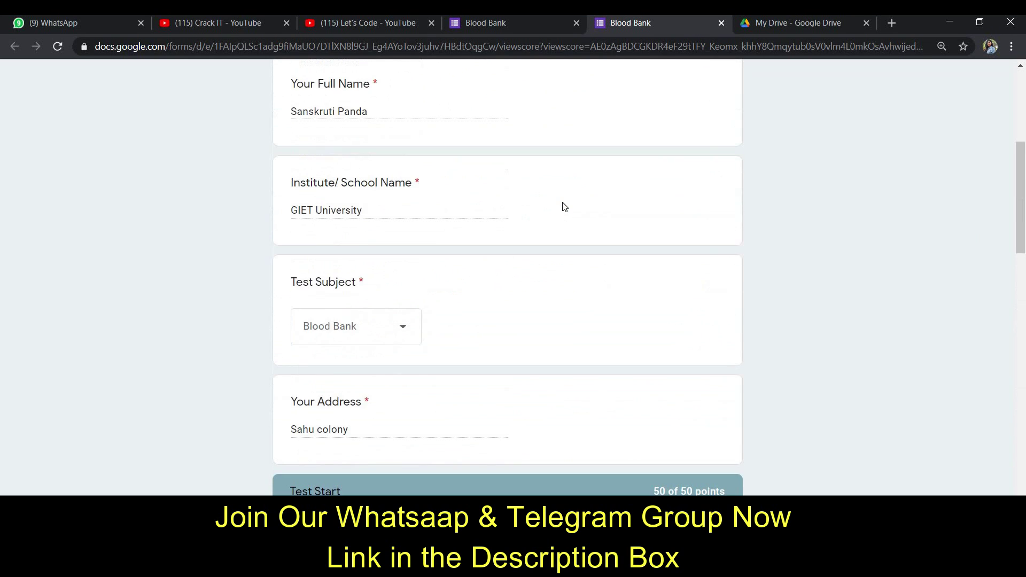
scroll(588, 203, up, 5)
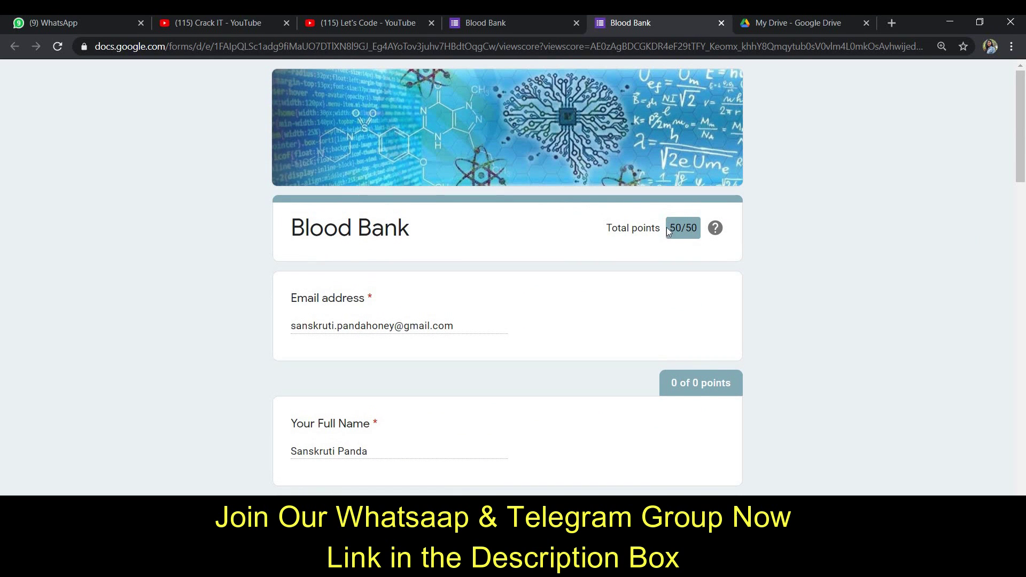
drag(671, 229, 698, 228)
scroll(587, 317, down, 6)
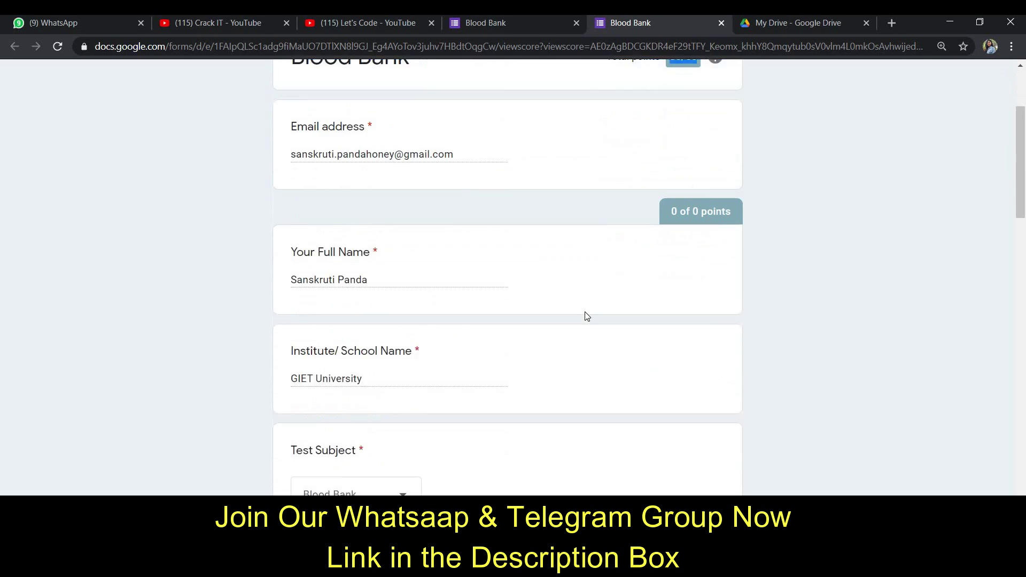
scroll(586, 316, down, 5)
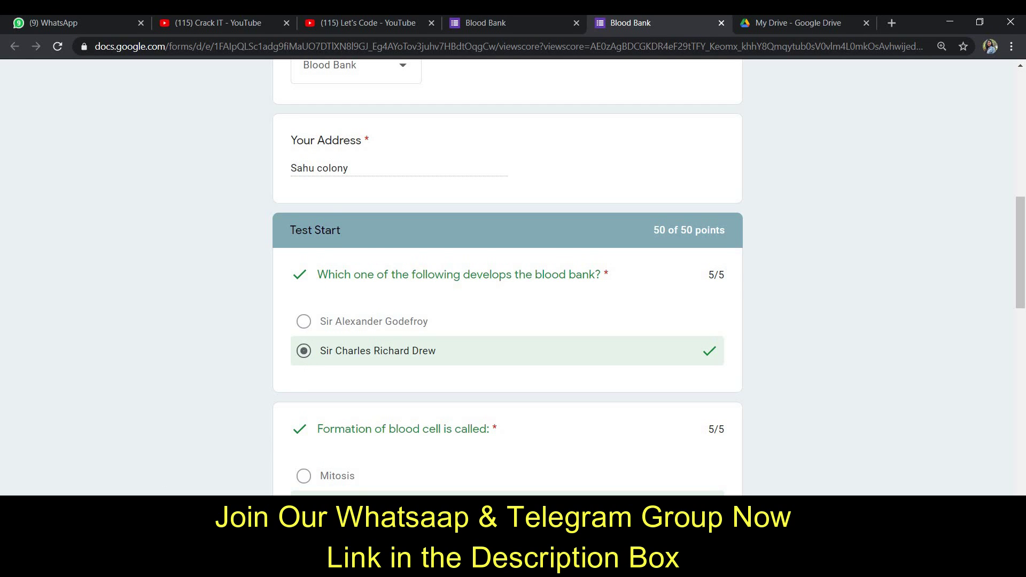
scroll(417, 462, down, 1)
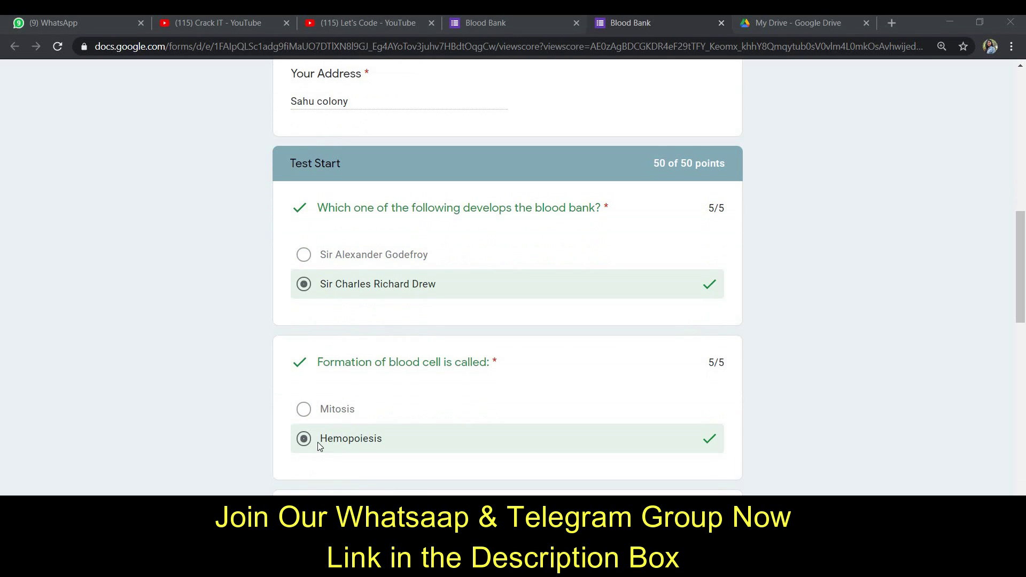
scroll(327, 443, down, 2)
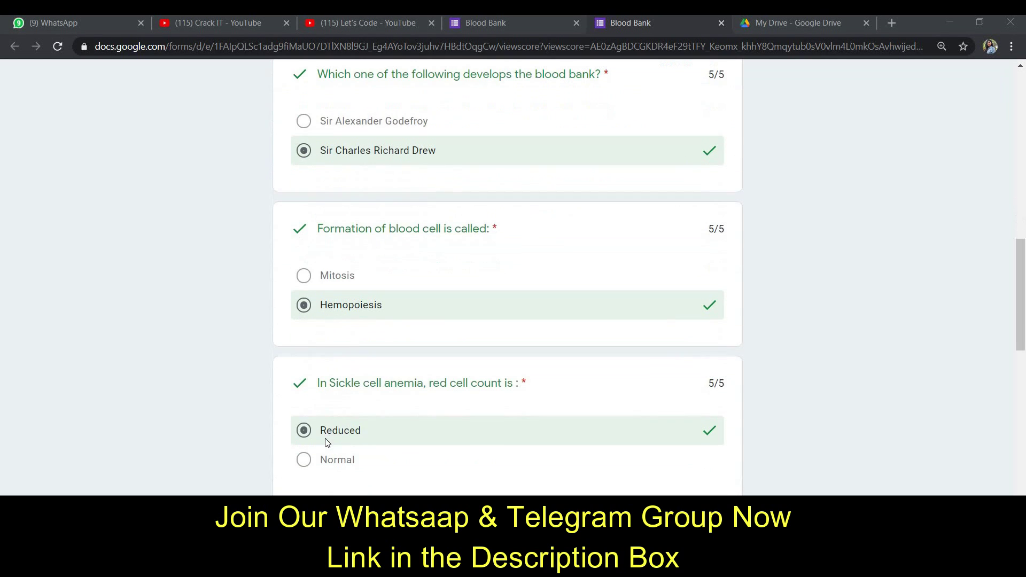
scroll(327, 443, down, 1)
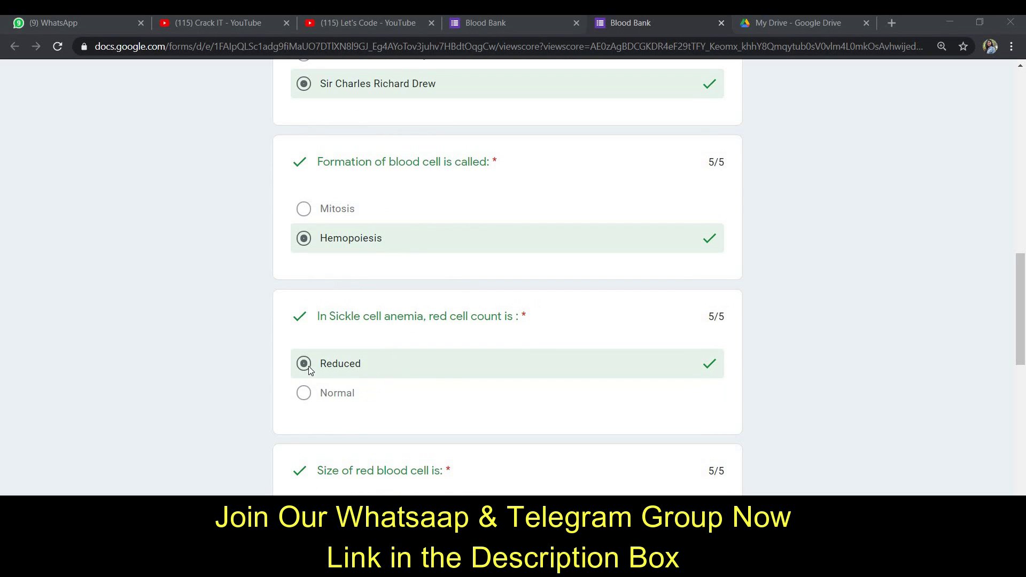
scroll(337, 387, down, 3)
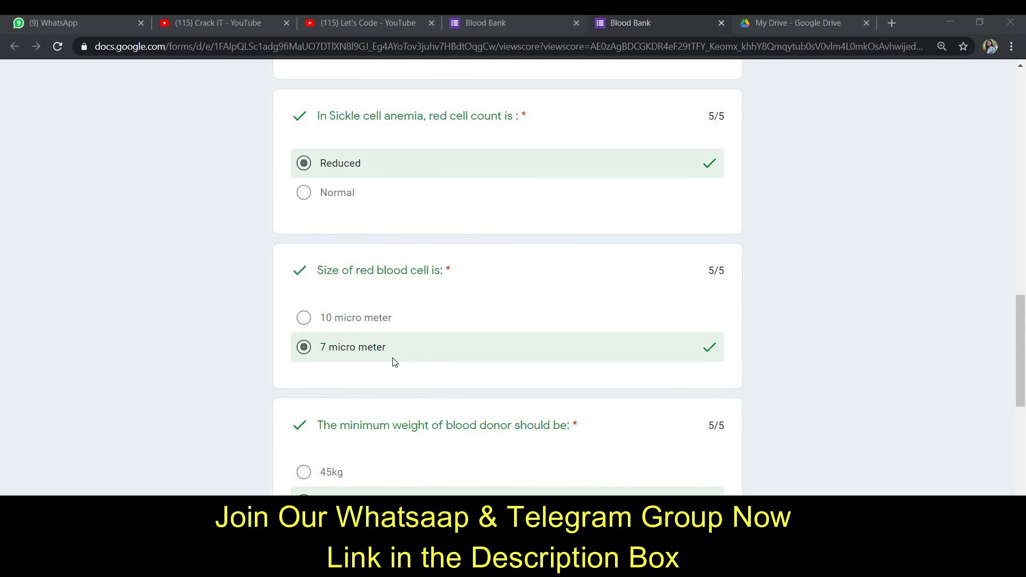
scroll(394, 363, down, 3)
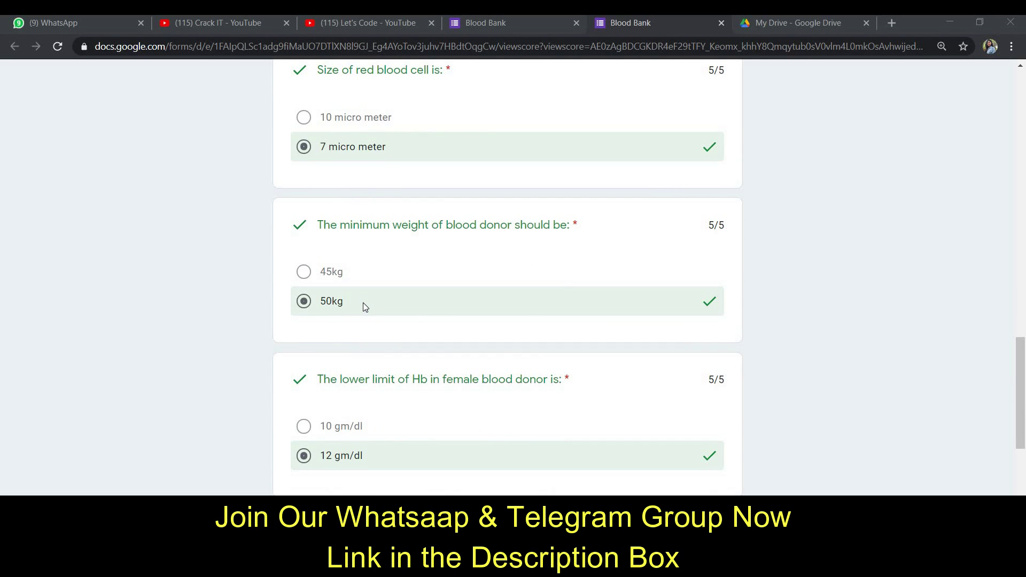
scroll(364, 302, down, 3)
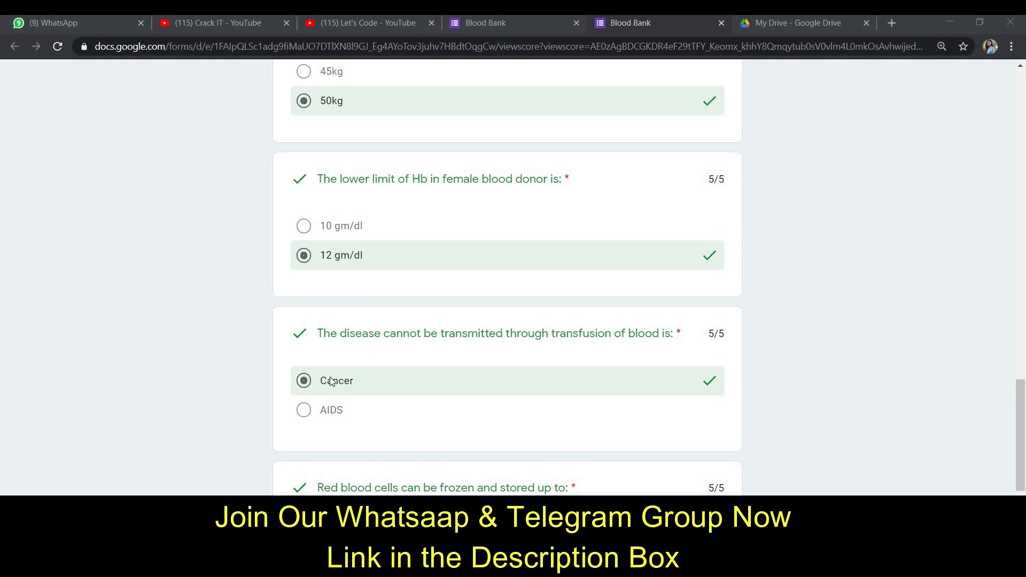
scroll(330, 380, down, 2)
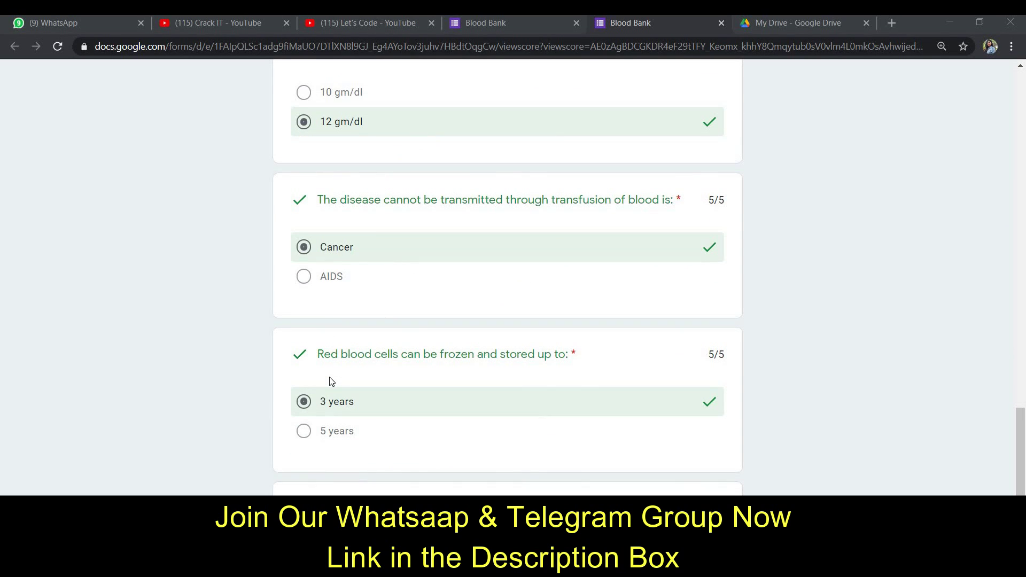
scroll(330, 380, down, 3)
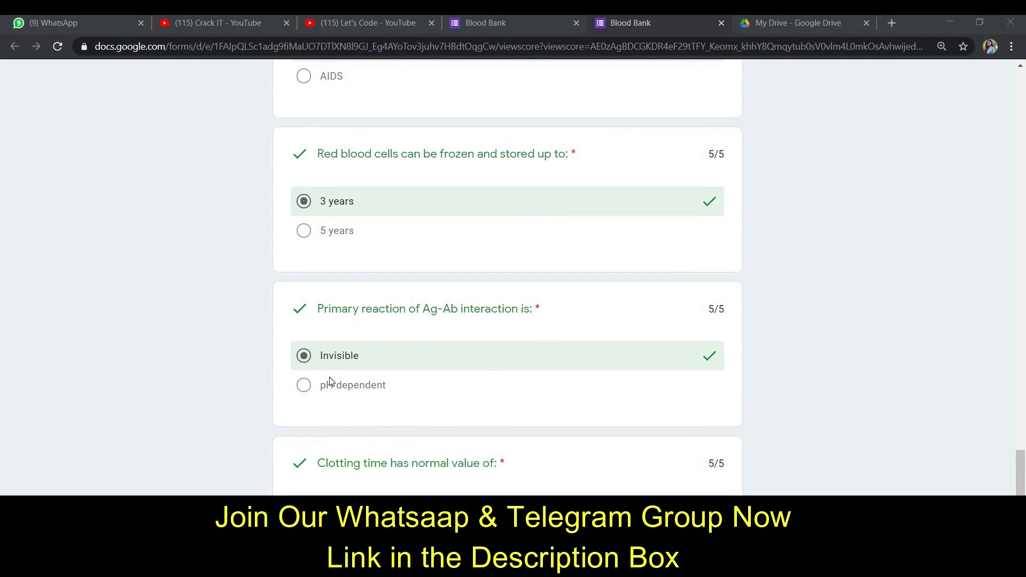
scroll(330, 381, down, 1)
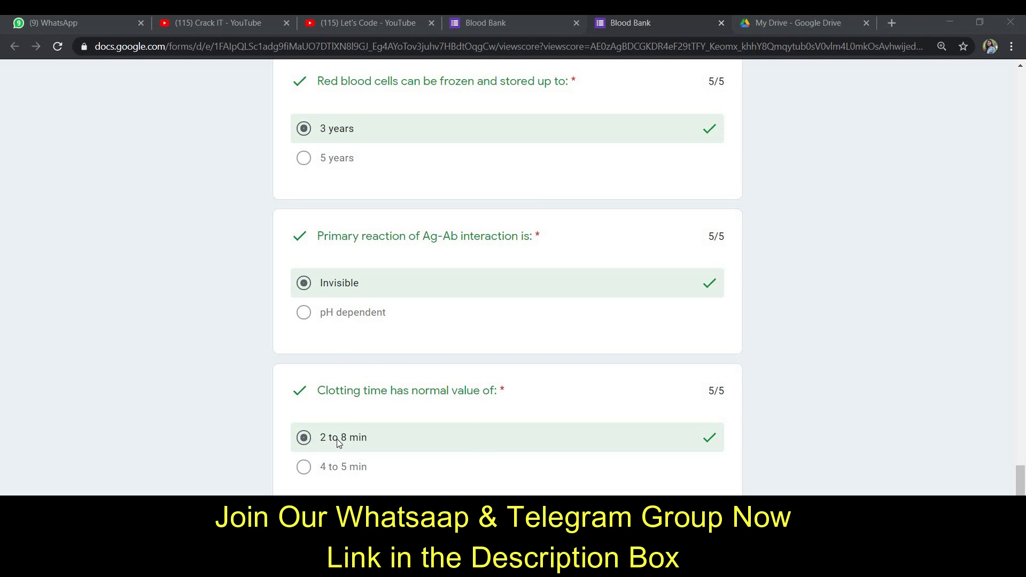
scroll(374, 438, up, 20)
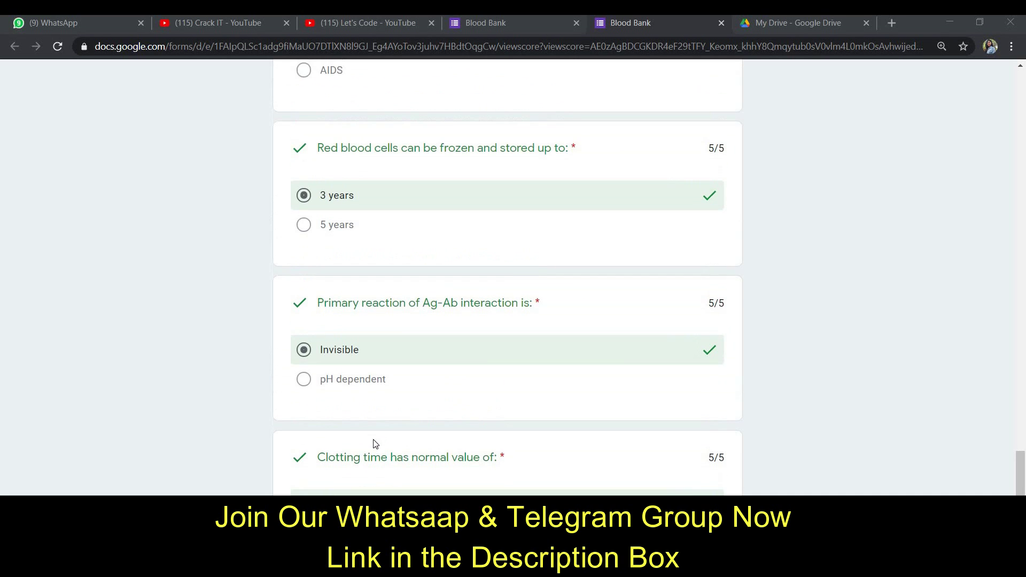
scroll(377, 437, up, 3)
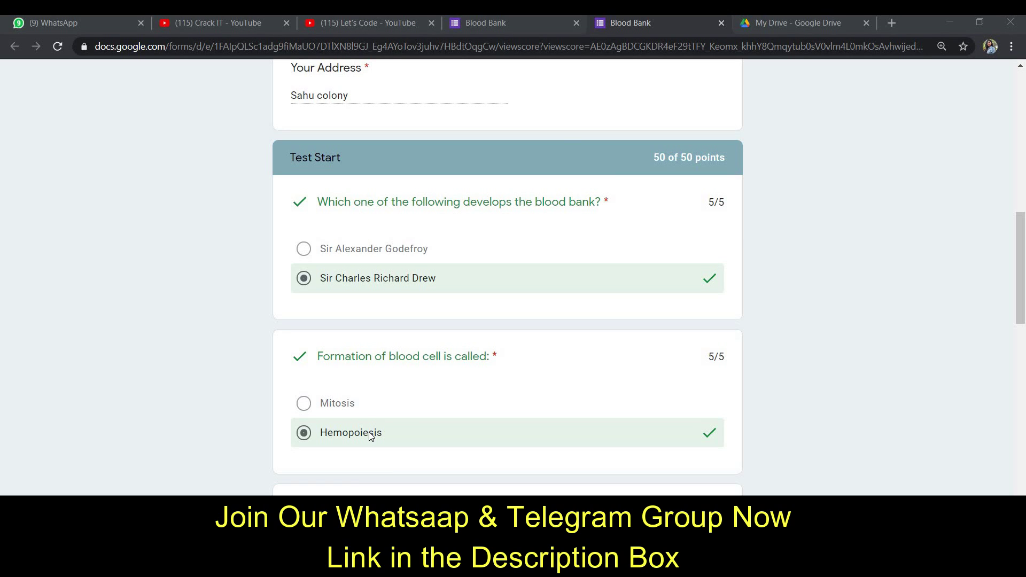
Preview the SIMST certificate PDF in Drive again, close it, and go to Let's Code.
click(762, 24)
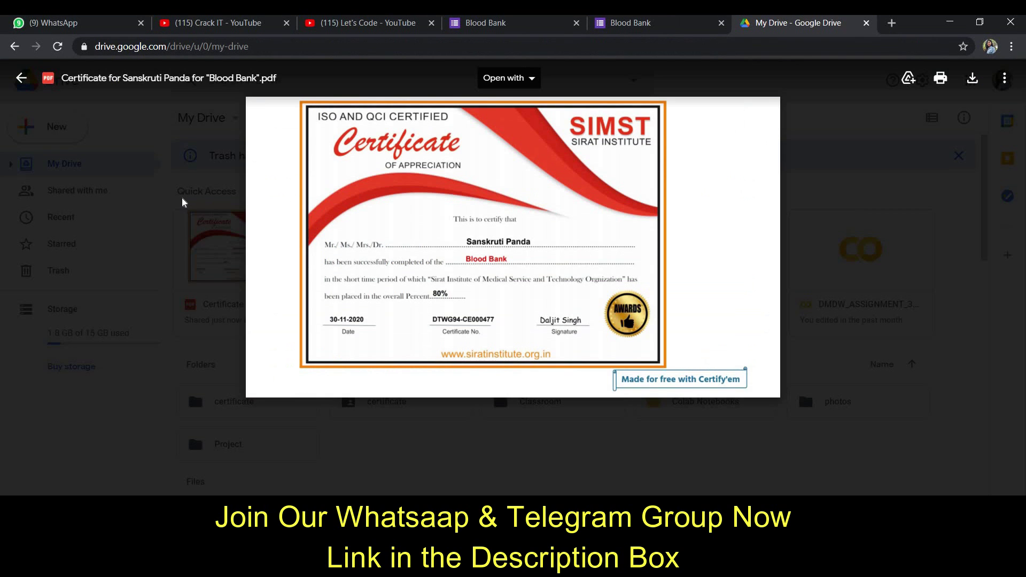
click(205, 155)
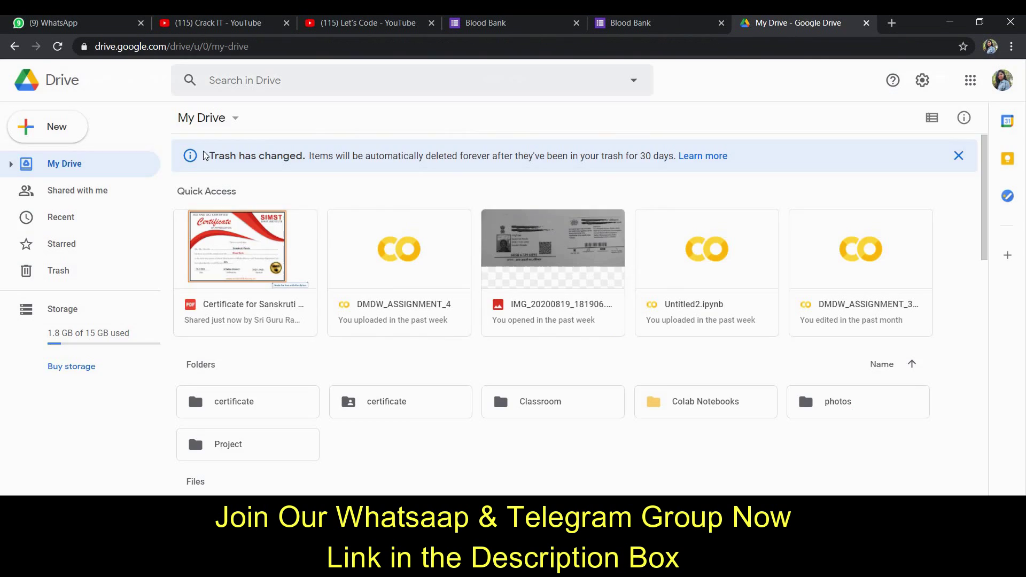
double_click(214, 310)
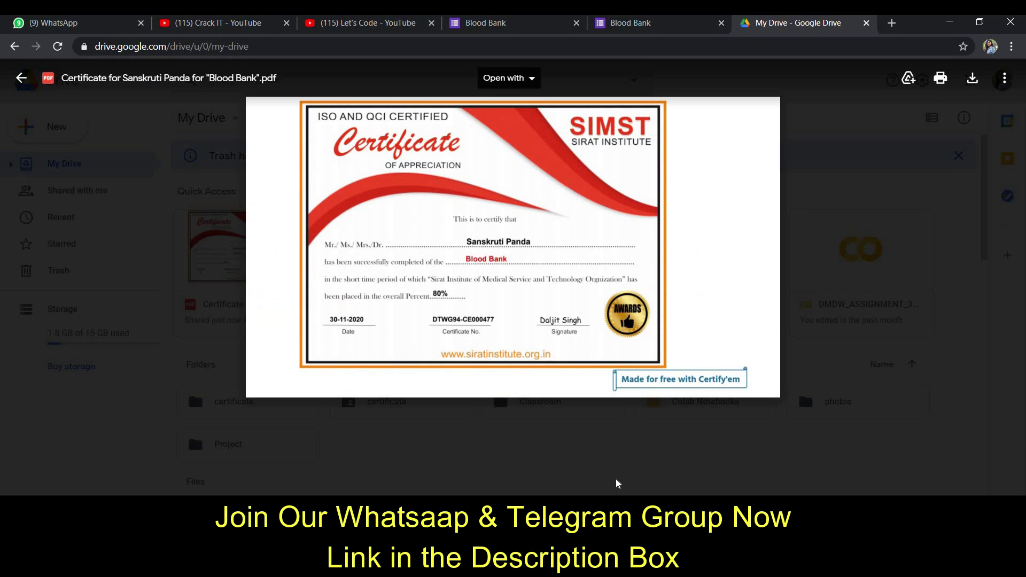
click(615, 474)
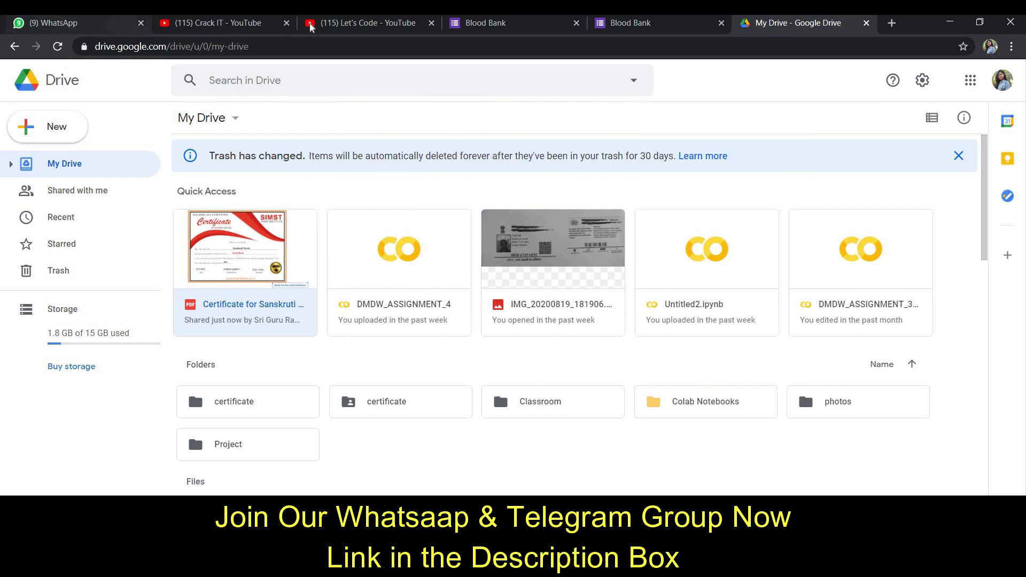
click(336, 24)
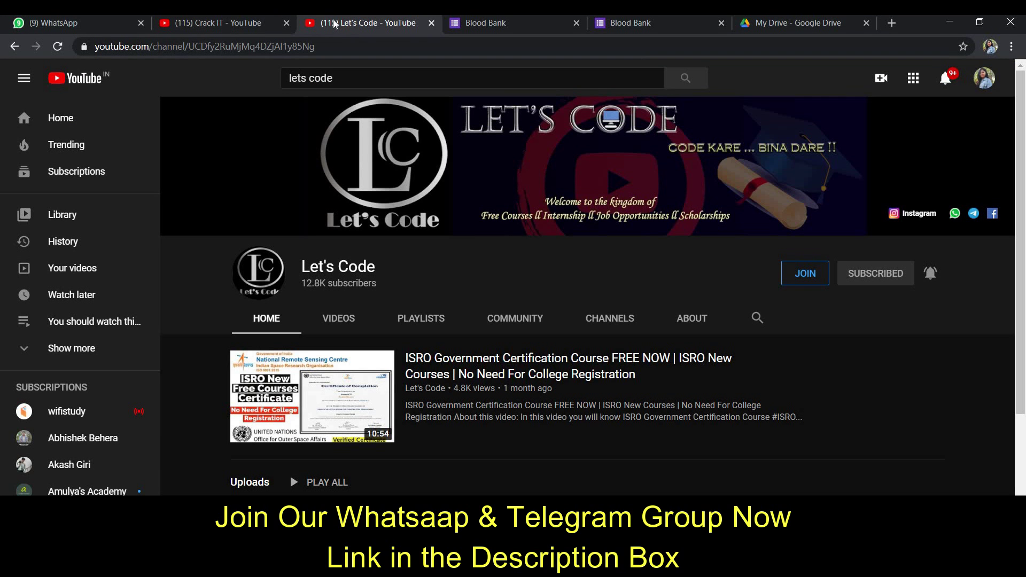